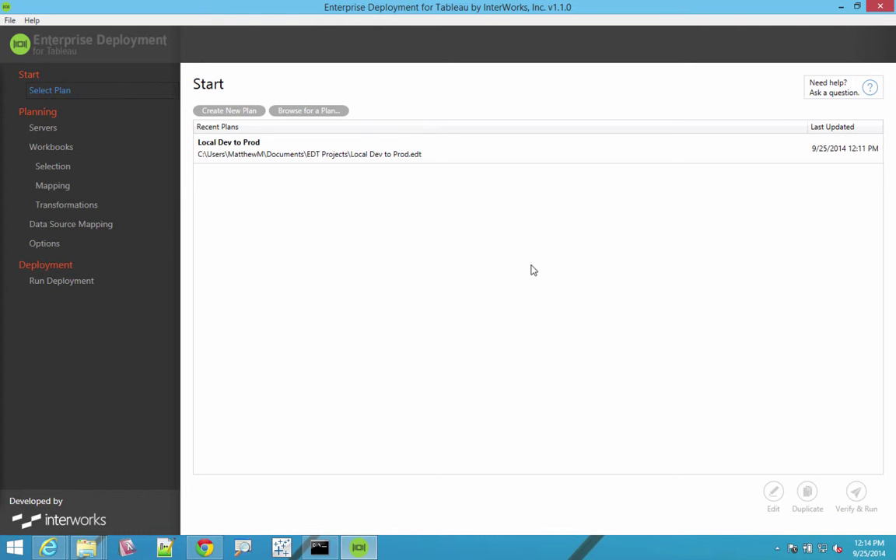
Select the Local Dev to Prod plan and bring up its Verify page listing five workbooks
{"action": "left_click", "coordinate": [556, 154]}
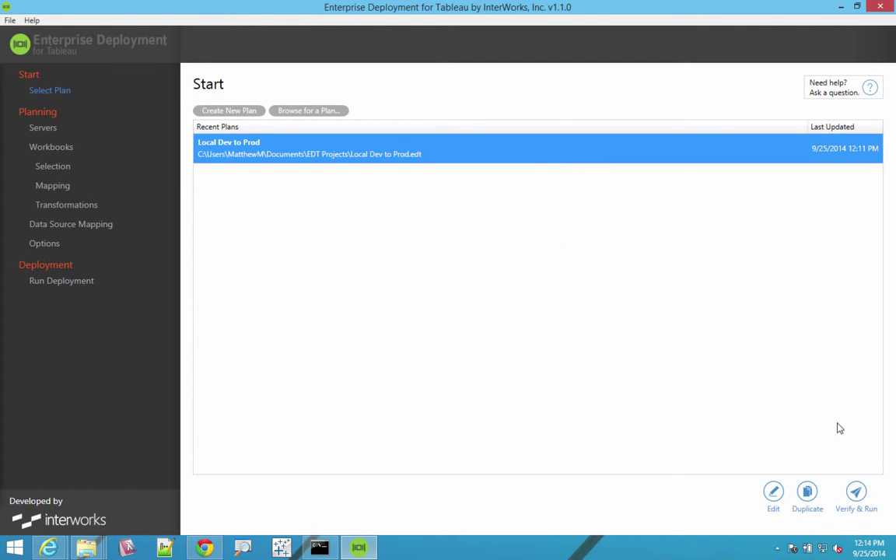
{"action": "left_click", "coordinate": [857, 498]}
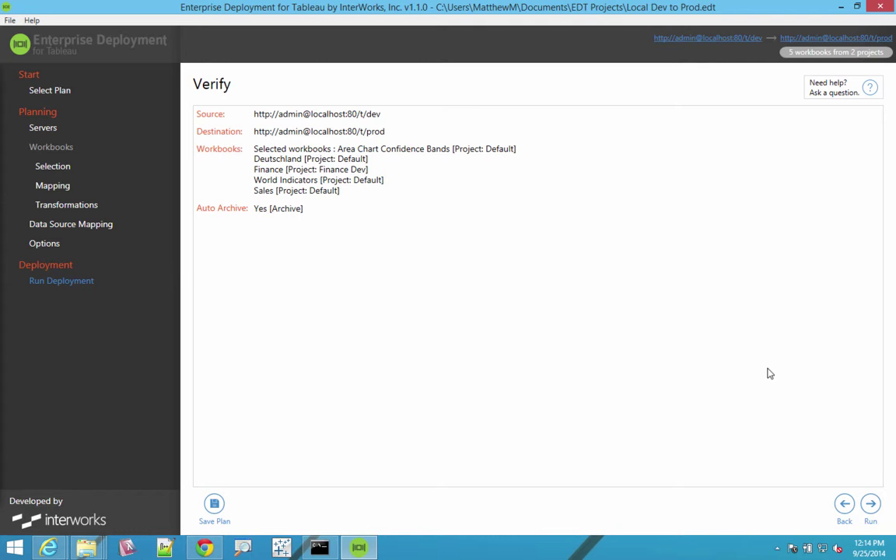
Run the deployment of the five workbooks to prod and return to the Start page when complete
{"action": "left_click", "coordinate": [871, 504]}
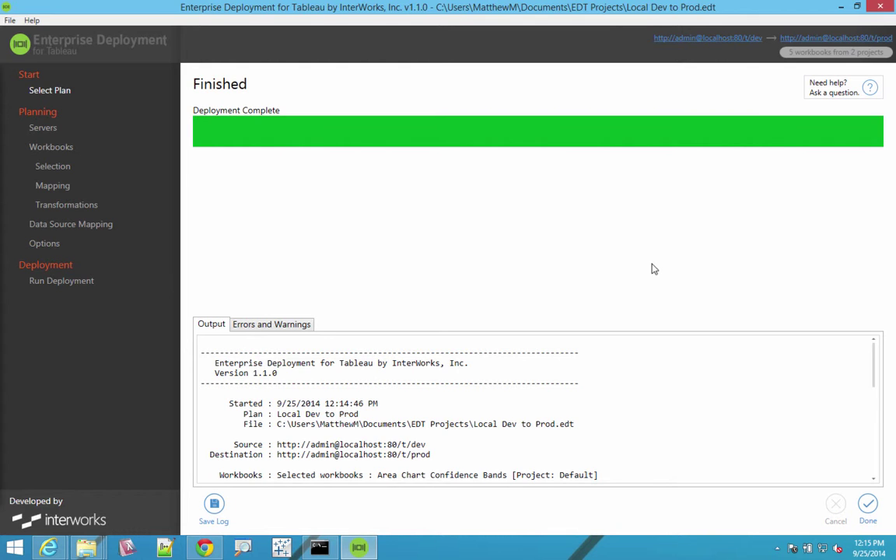
{"action": "left_click", "coordinate": [30, 92]}
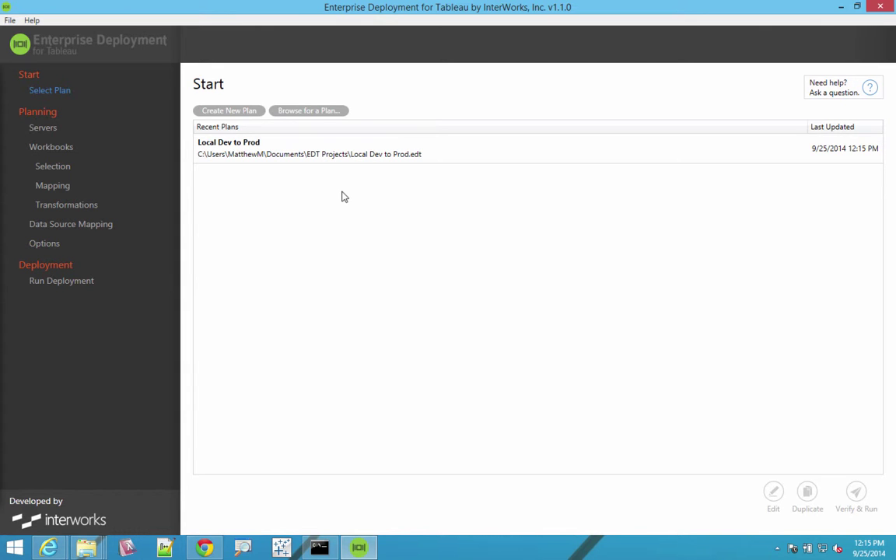
Edit the Local Dev to Prod plan and advance past Tableau Servers to Workbook Selection (5 of 13)
{"action": "left_click", "coordinate": [347, 155]}
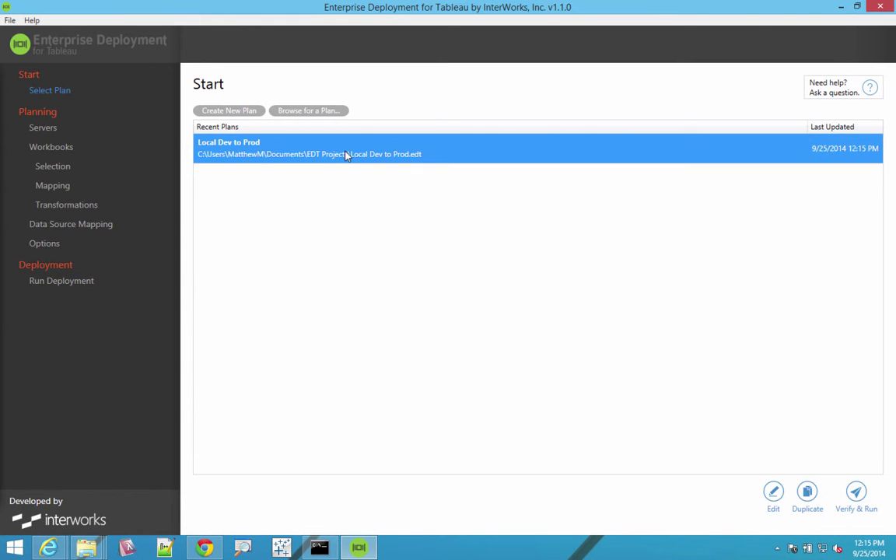
{"action": "left_click", "coordinate": [774, 492]}
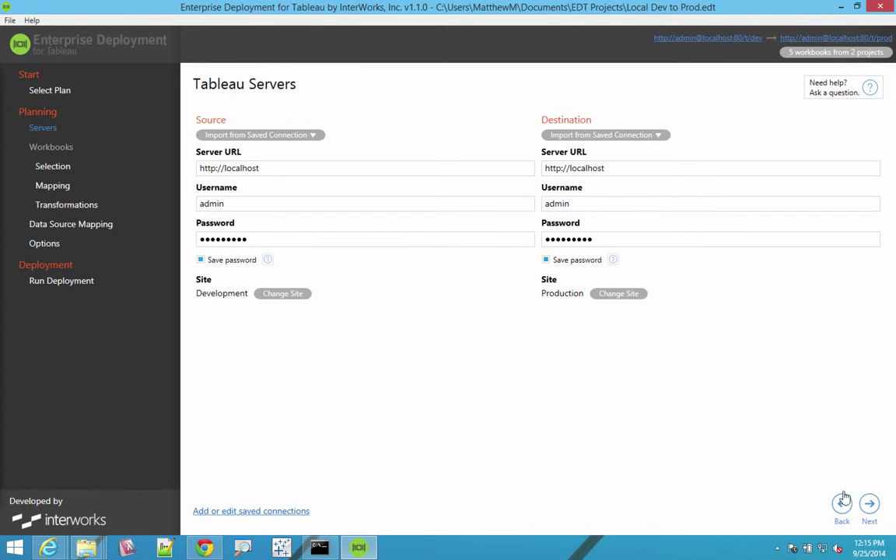
{"action": "left_click", "coordinate": [870, 504]}
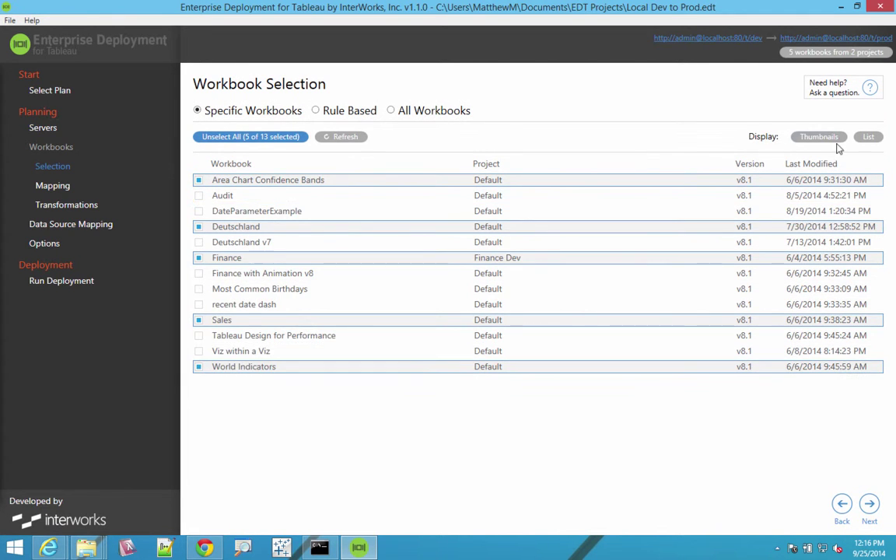
Show workbooks as thumbnails and try a Rule Based filter limited to one publisher
{"action": "left_click", "coordinate": [824, 140]}
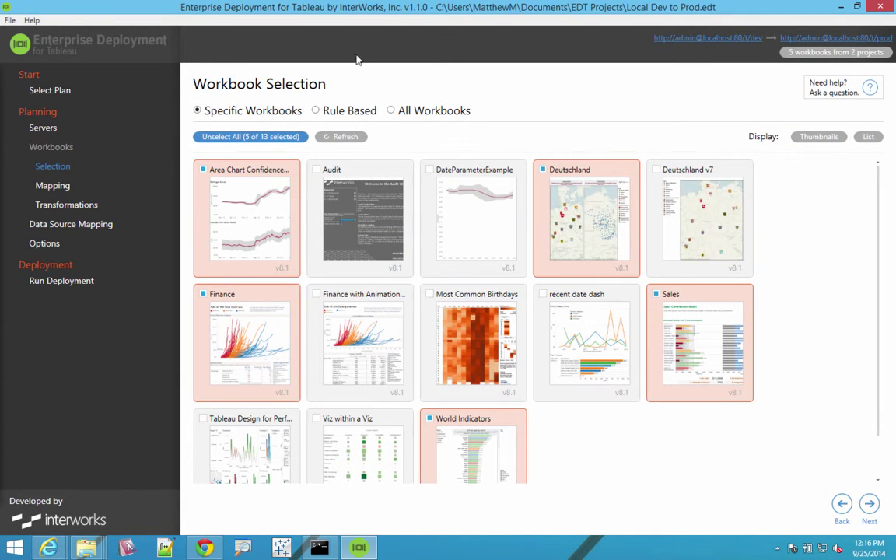
{"action": "left_click", "coordinate": [316, 111]}
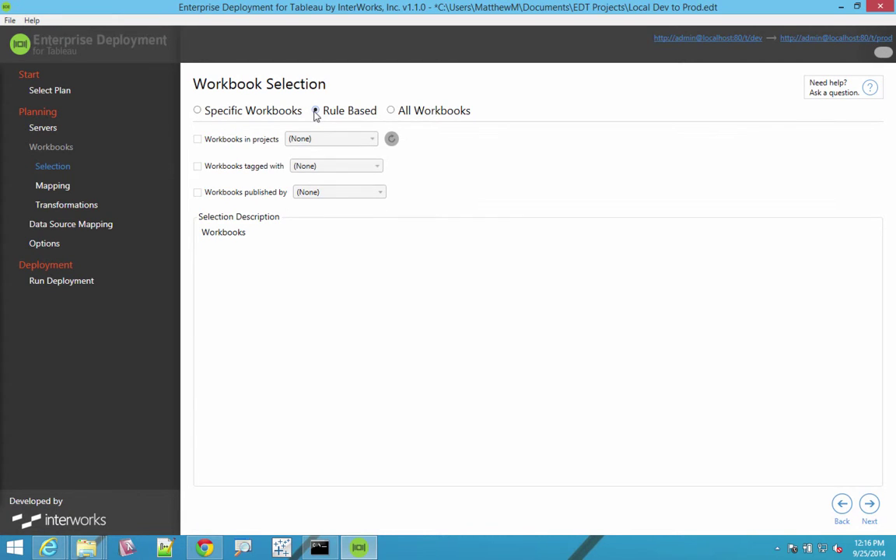
{"action": "left_click", "coordinate": [198, 193]}
{"action": "left_click", "coordinate": [343, 192]}
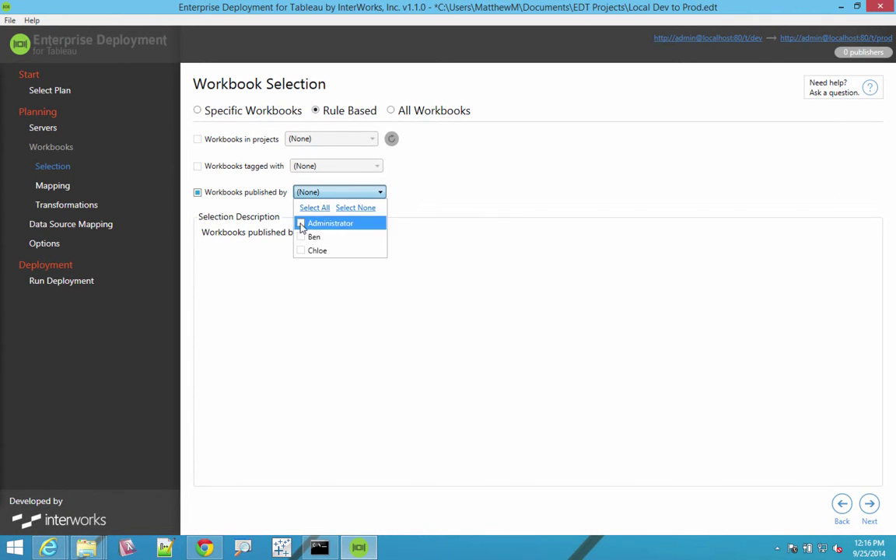
{"action": "left_click", "coordinate": [300, 237]}
{"action": "left_click", "coordinate": [200, 175]}
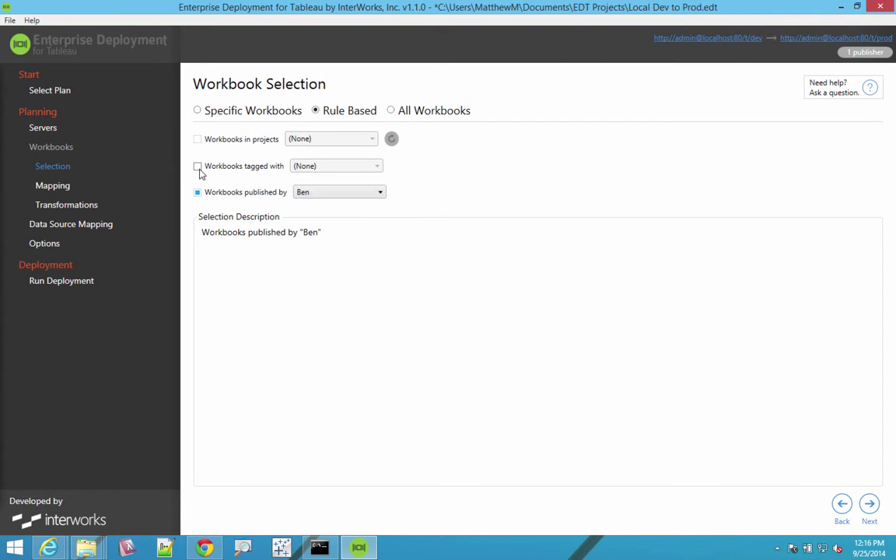
Try a tag rule requiring Approved, then turn off the tag and publisher filters
{"action": "left_click", "coordinate": [199, 169]}
{"action": "left_click", "coordinate": [309, 169]}
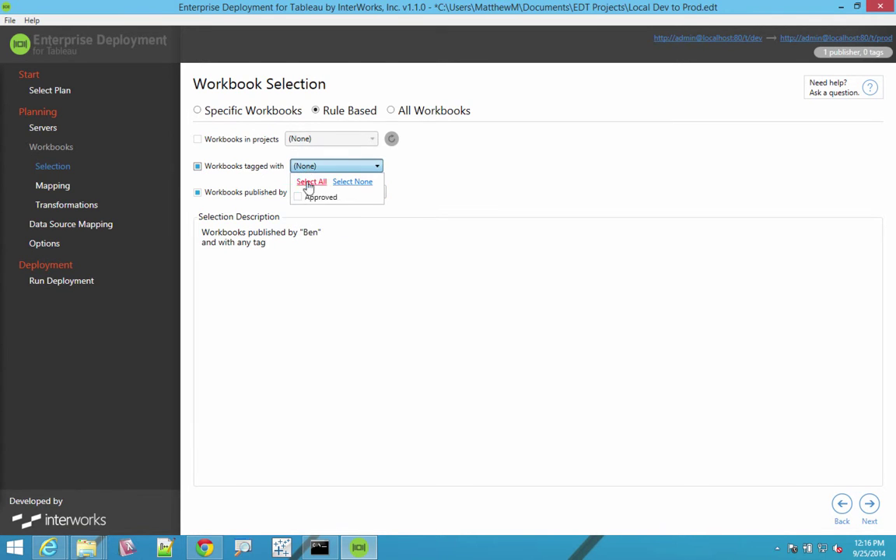
{"action": "left_click", "coordinate": [297, 197]}
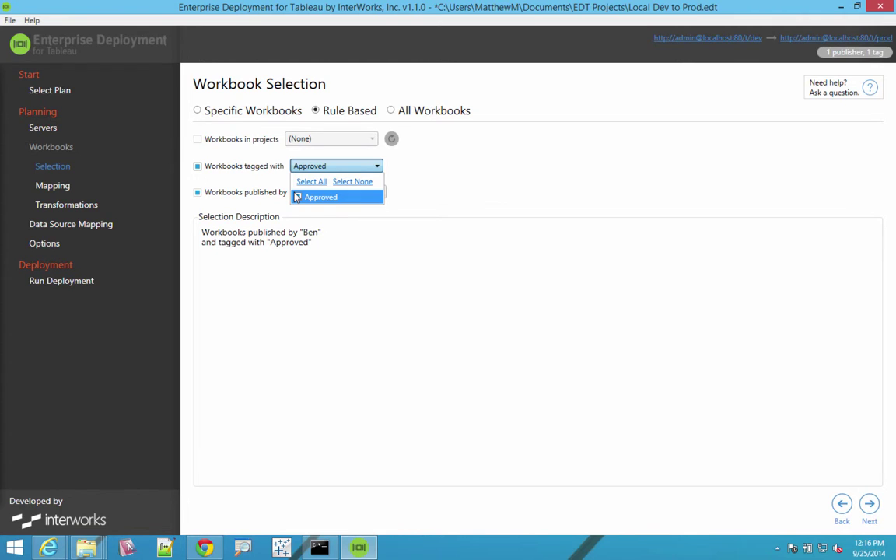
{"action": "left_click", "coordinate": [197, 168]}
{"action": "left_click", "coordinate": [199, 170]}
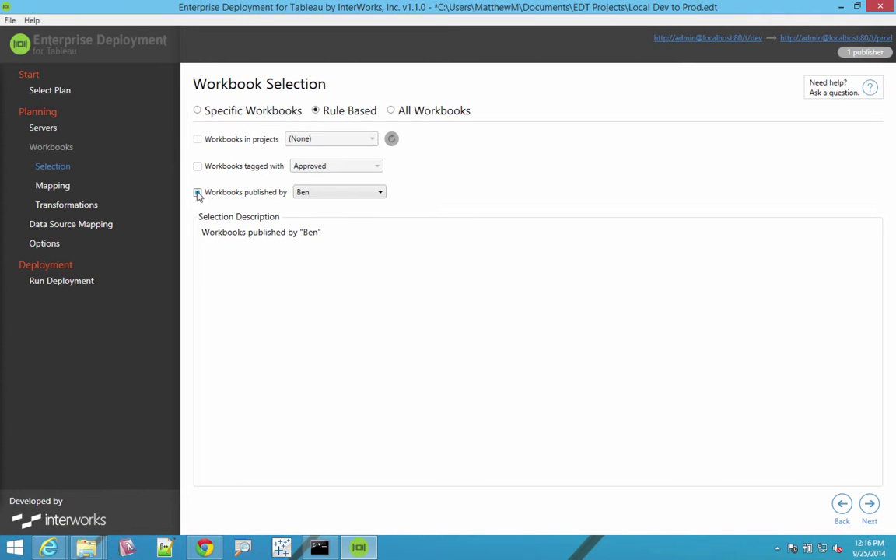
{"action": "left_click", "coordinate": [198, 193]}
Preview a project rule for the Approved project, then revert to Specific Workbooks
{"action": "left_click", "coordinate": [201, 141]}
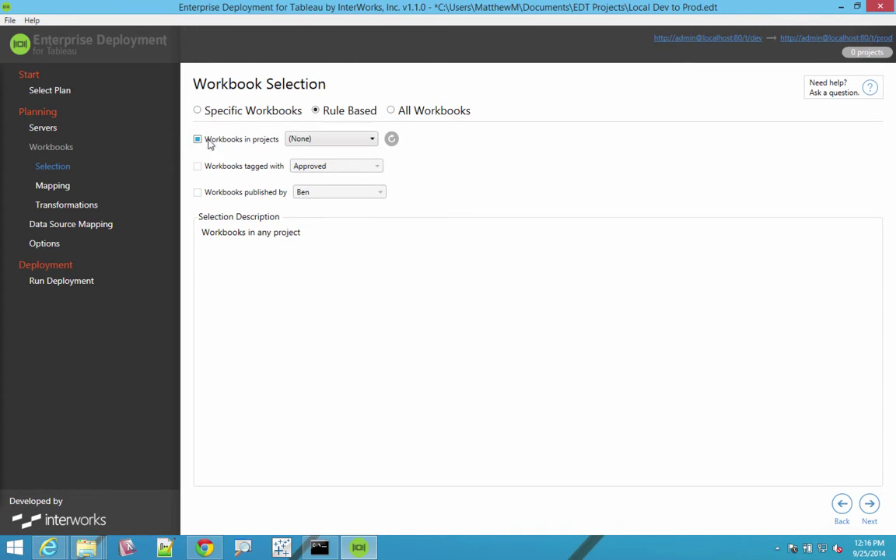
{"action": "left_click", "coordinate": [302, 139]}
{"action": "left_click", "coordinate": [293, 172]}
{"action": "left_click", "coordinate": [249, 181]}
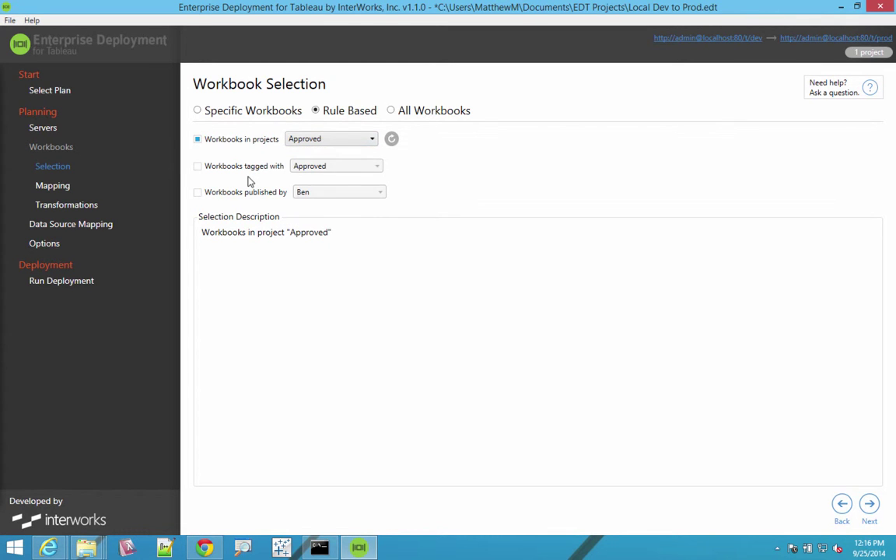
{"action": "left_click", "coordinate": [198, 110]}
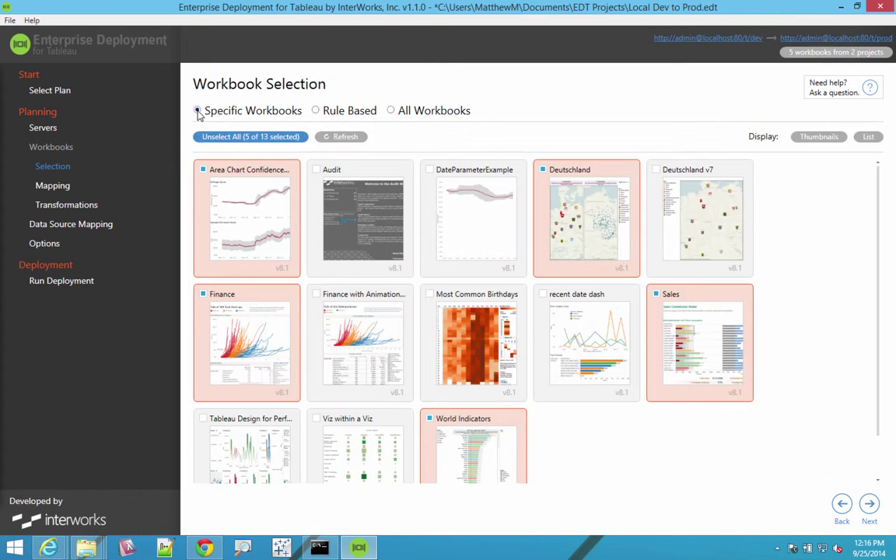
Restore the Deutschland mapping's workbook name to plain 'Deutschland', then go to Data Source Mapping
{"action": "left_click", "coordinate": [51, 187]}
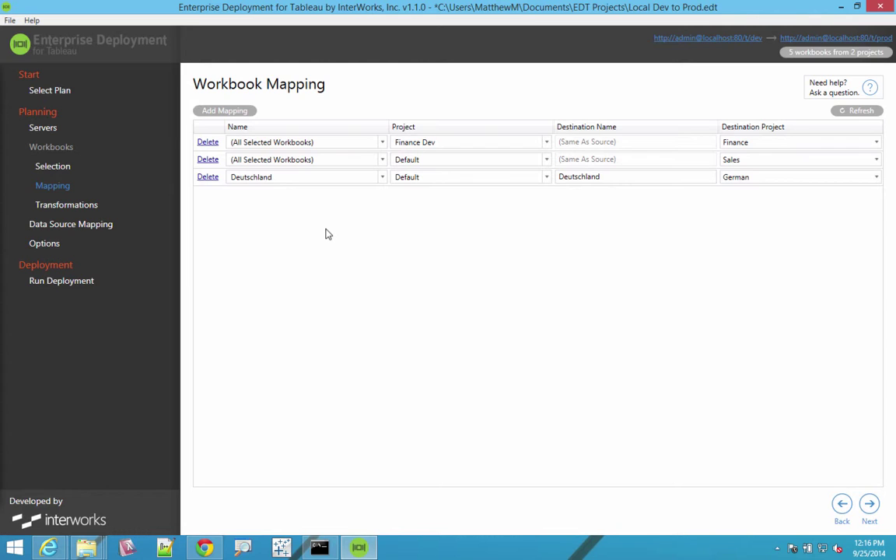
{"action": "left_click", "coordinate": [300, 179]}
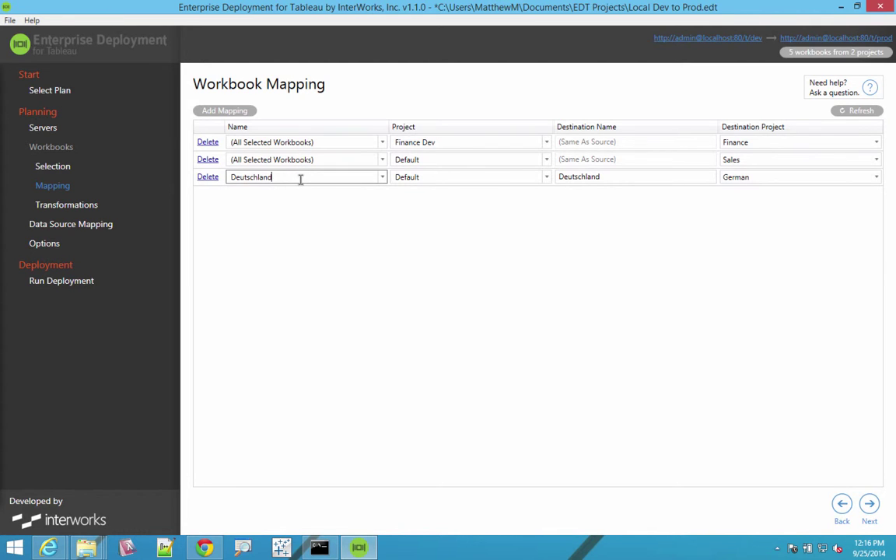
{"action": "type", "text": "v7.1 Matthew's"}
{"action": "left_click", "coordinate": [274, 178]}
{"action": "key", "text": "shift+End"}
{"action": "key", "text": "BackSpace"}
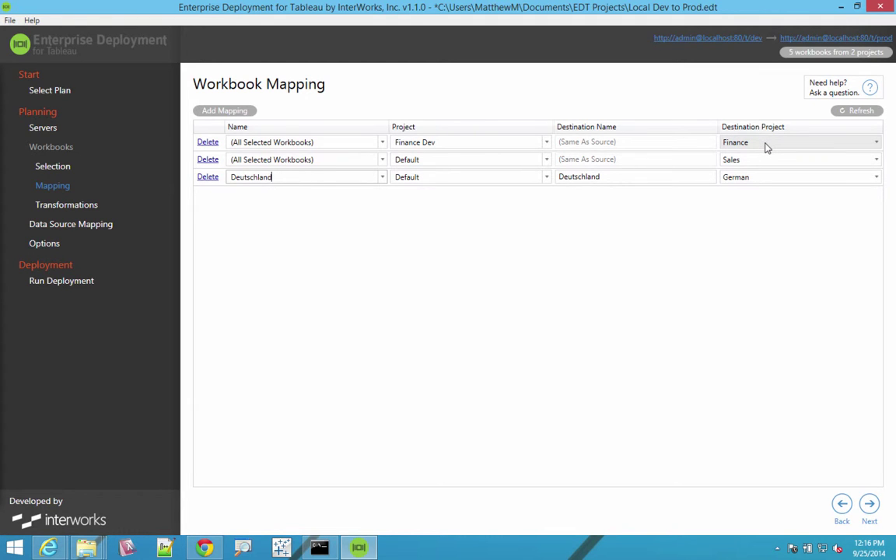
{"action": "left_click", "coordinate": [51, 225]}
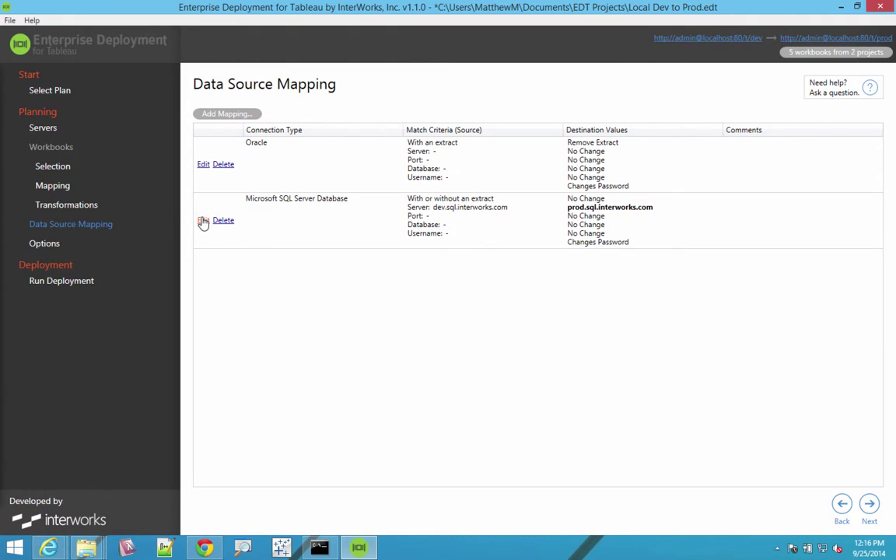
Inspect the SQL Server dev and prod server names, then start importing a new data source for Oracle
{"action": "left_click", "coordinate": [203, 221]}
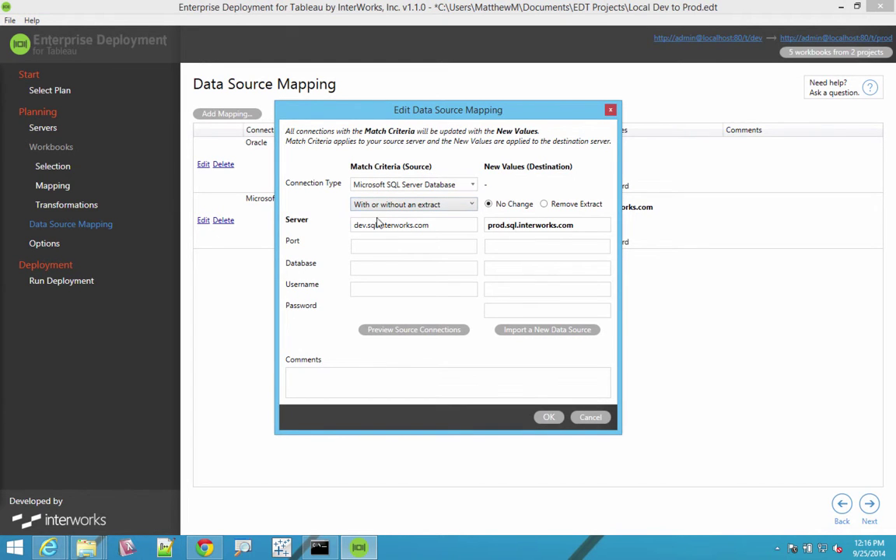
{"action": "left_click_drag", "start_coordinate": [366, 225], "coordinate": [354, 225]}
{"action": "left_click_drag", "start_coordinate": [489, 225], "coordinate": [584, 226]}
{"action": "left_click", "coordinate": [591, 418]}
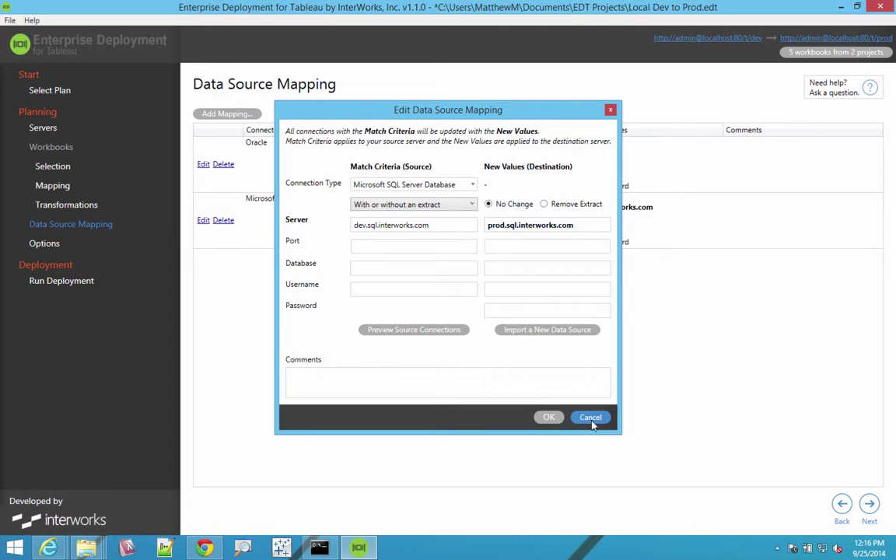
{"action": "left_click", "coordinate": [204, 165]}
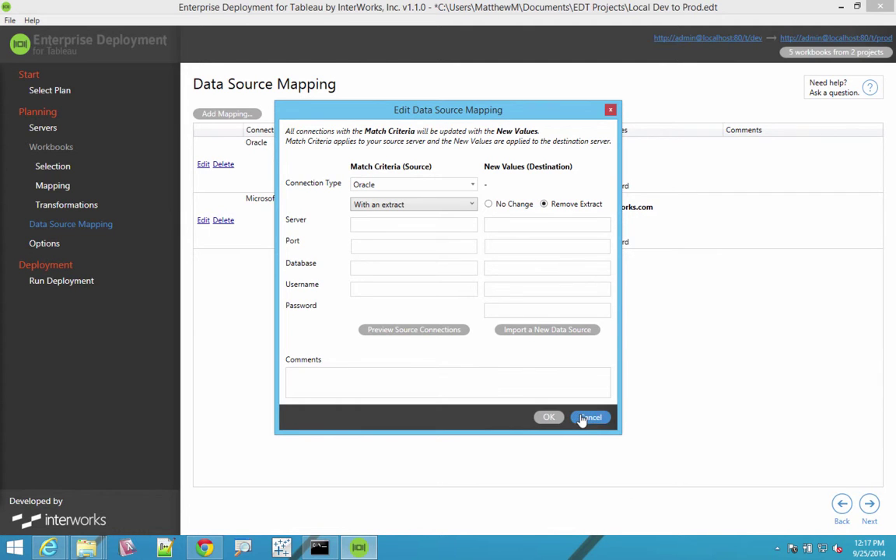
{"action": "left_click", "coordinate": [545, 330]}
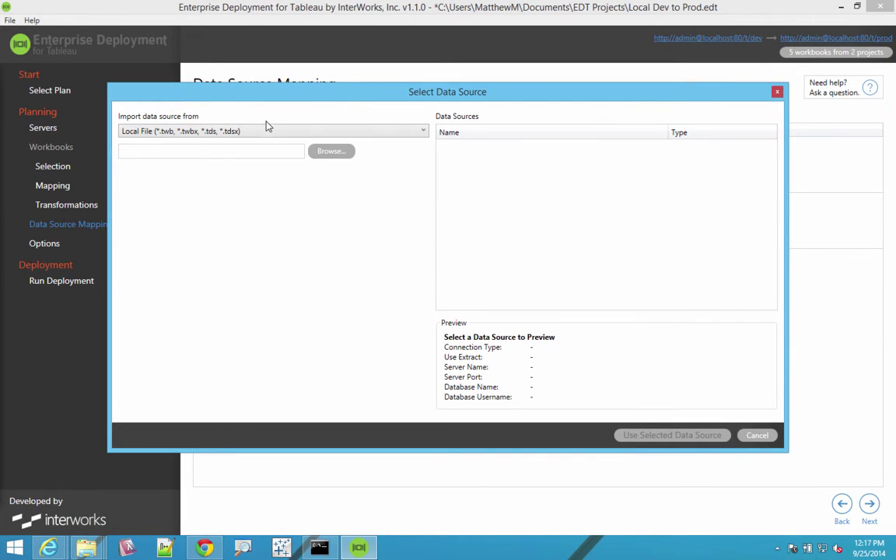
Use the Stocks data source from Production's Area Chart workbook as the Oracle replacement
{"action": "left_click", "coordinate": [265, 130]}
{"action": "left_click", "coordinate": [174, 196]}
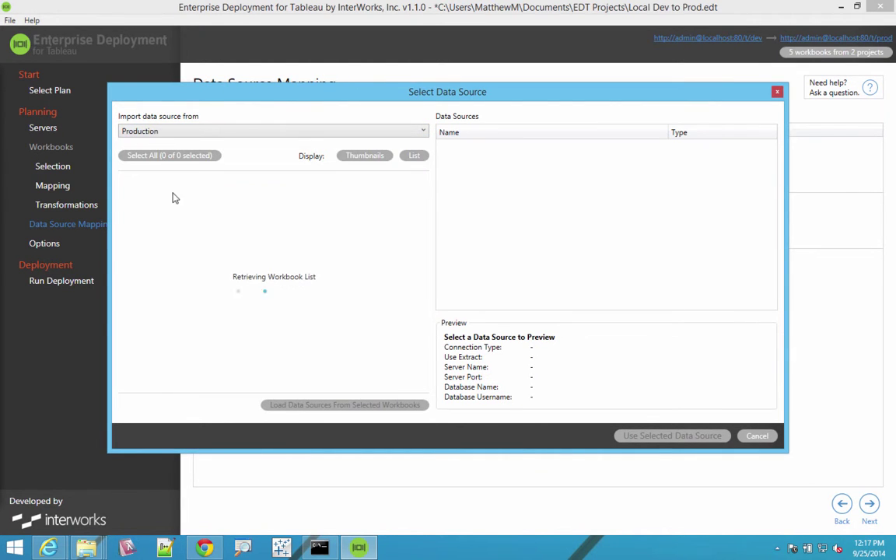
{"action": "left_click", "coordinate": [406, 156]}
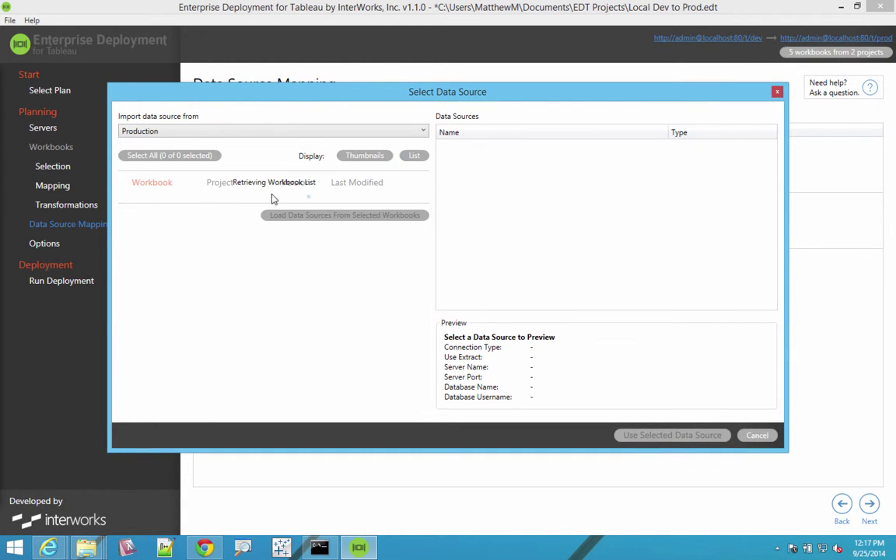
{"action": "left_click", "coordinate": [170, 200]}
{"action": "left_click", "coordinate": [347, 406]}
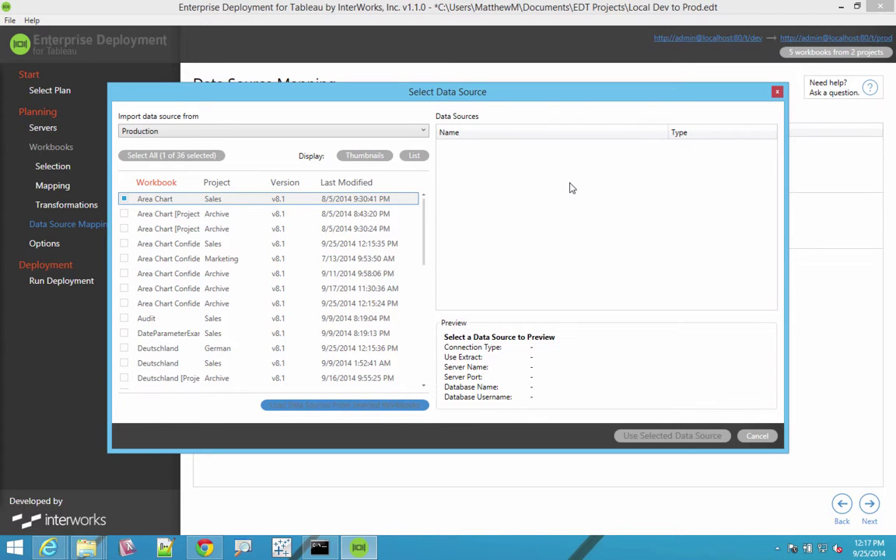
{"action": "left_click", "coordinate": [488, 147]}
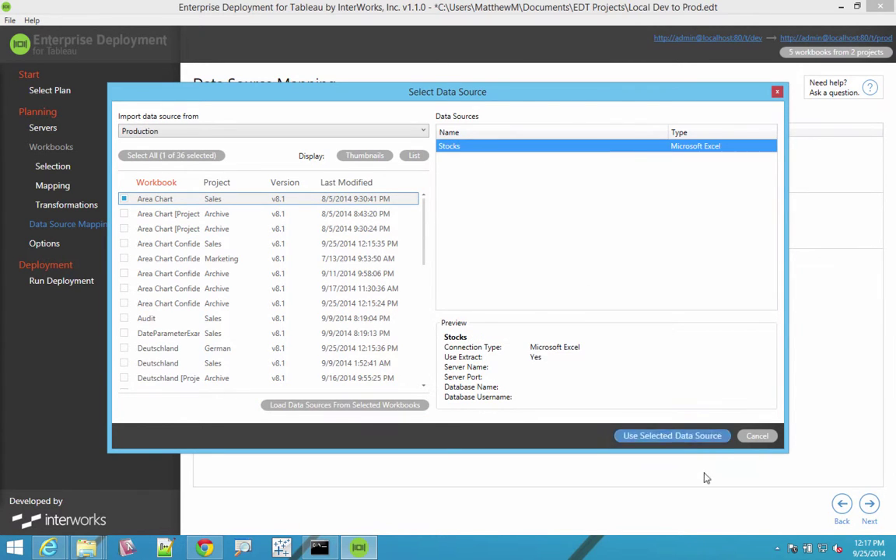
{"action": "left_click", "coordinate": [673, 437]}
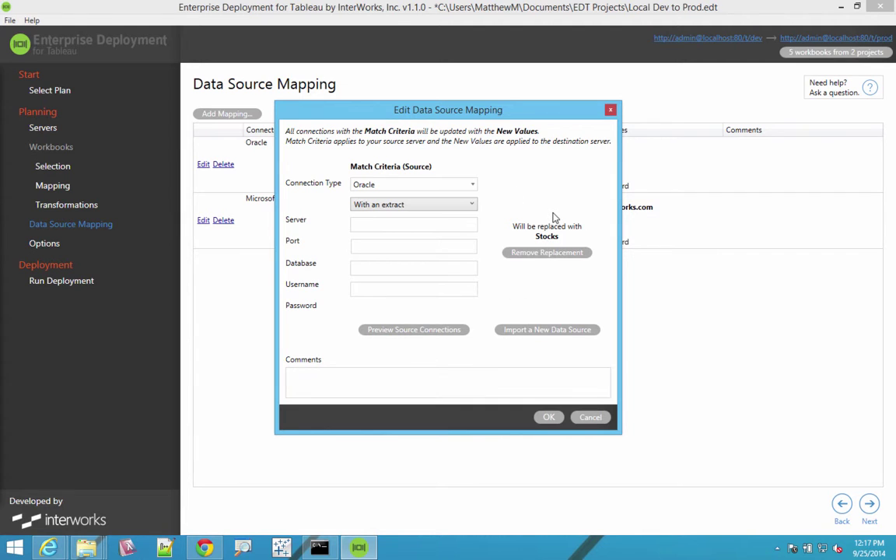
Discard the Oracle mapping edit, review the available transformation types, and go to Options
{"action": "left_click", "coordinate": [591, 418]}
{"action": "left_click", "coordinate": [53, 206]}
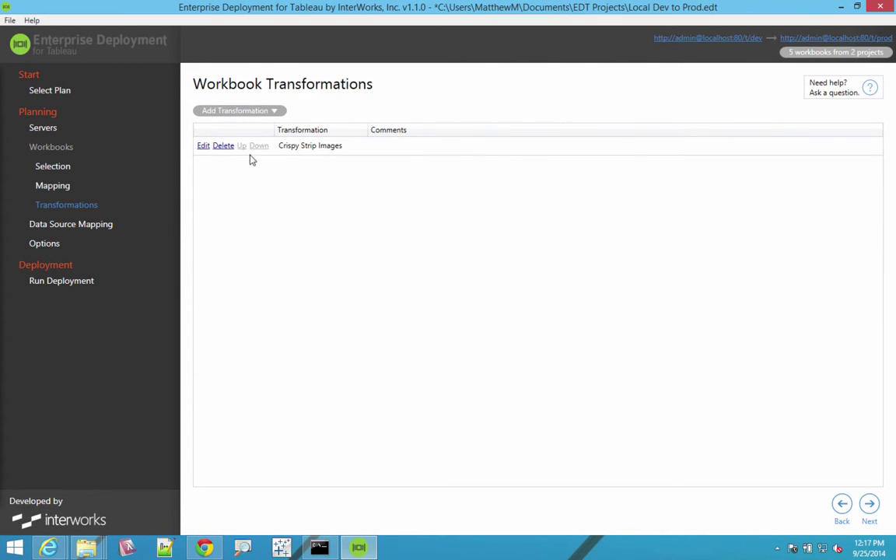
{"action": "left_click", "coordinate": [229, 113]}
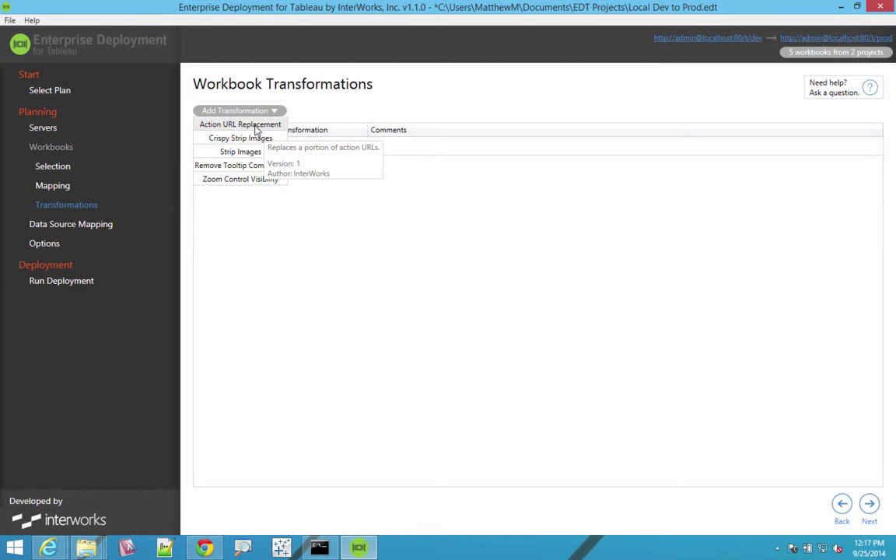
{"action": "left_click", "coordinate": [51, 245]}
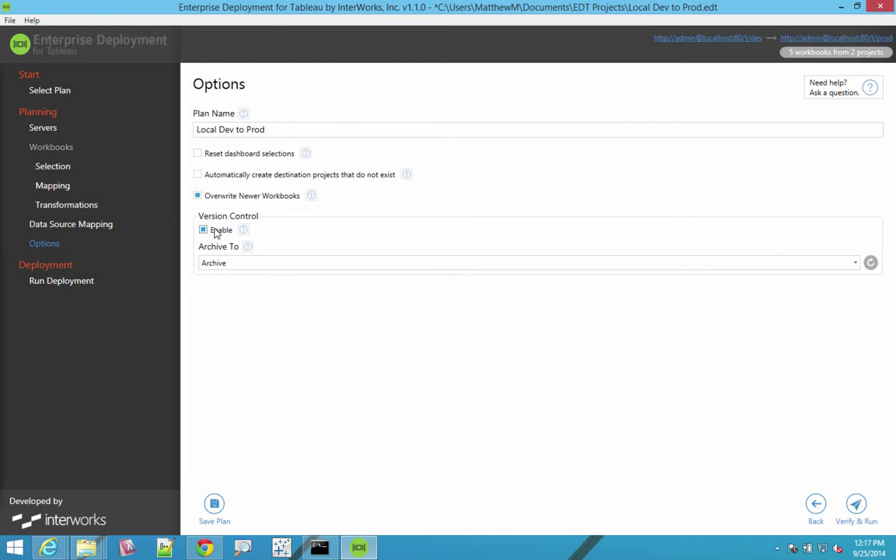
Keep archiving replaced versions to the Archive project, reach Verify & Run, then switch to Chrome
{"action": "left_click", "coordinate": [268, 263]}
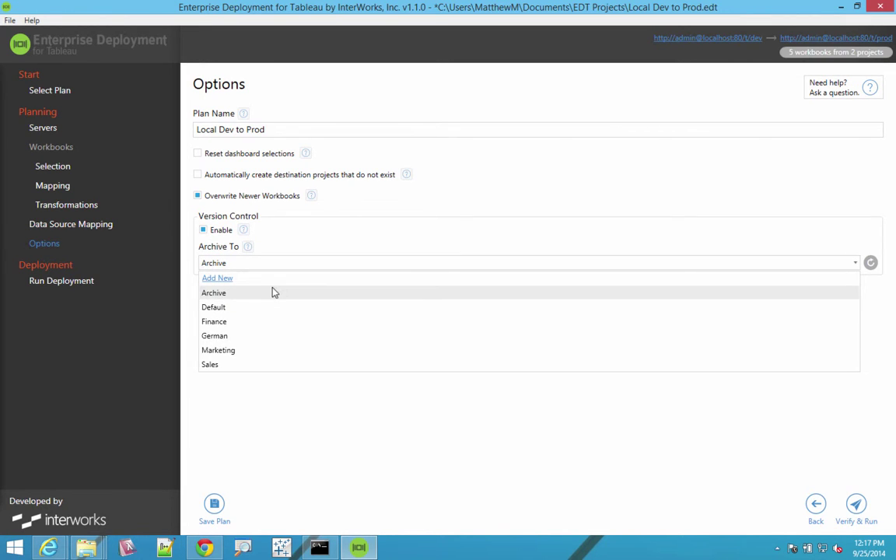
{"action": "left_click", "coordinate": [290, 233]}
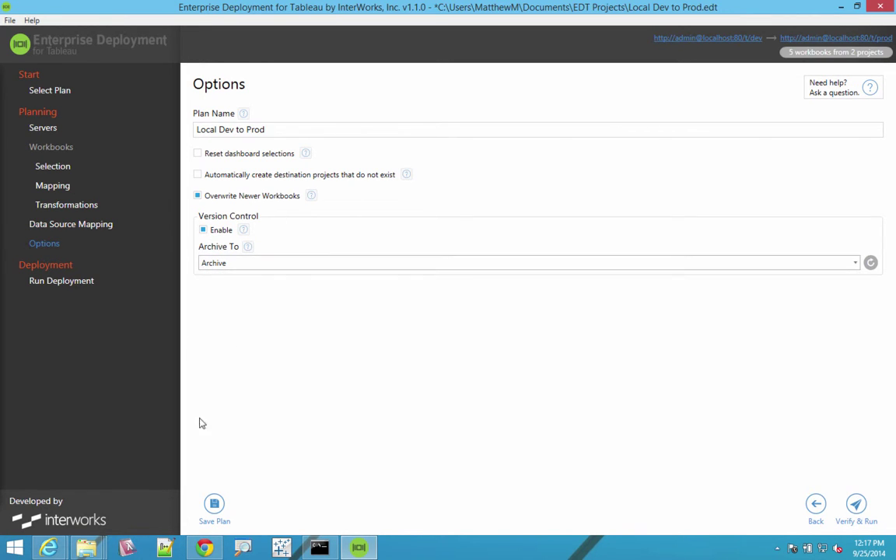
{"action": "left_click", "coordinate": [77, 282]}
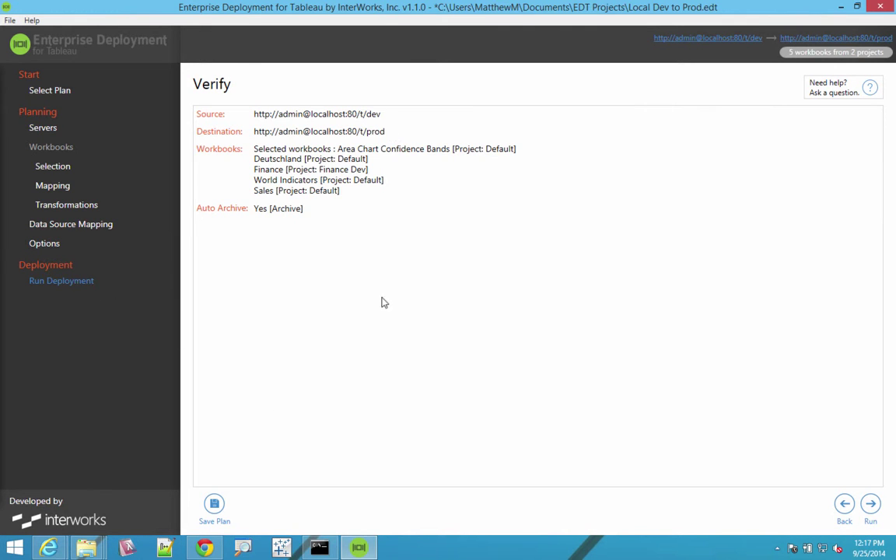
{"action": "left_click", "coordinate": [204, 547]}
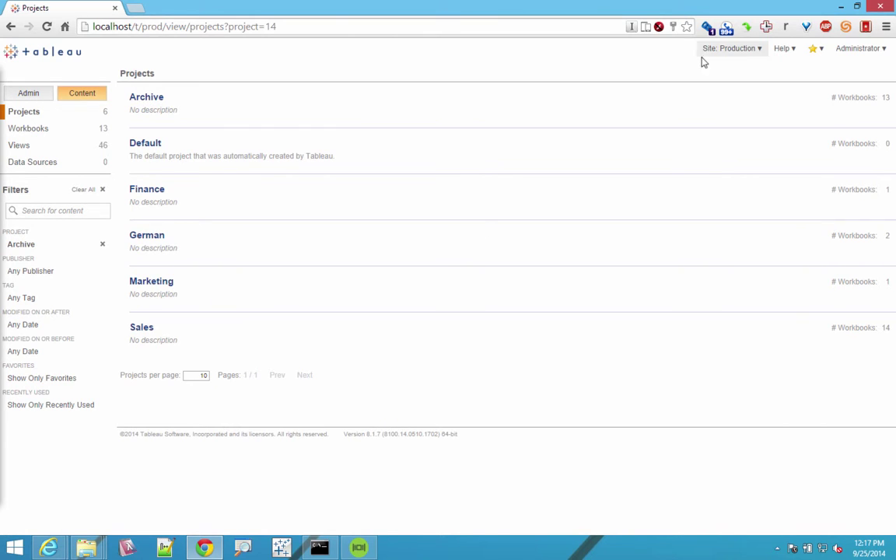
View the Archive project's workbooks, then the Enterprise Deployment page on powertoolsfortableau.com
{"action": "left_click", "coordinate": [143, 98]}
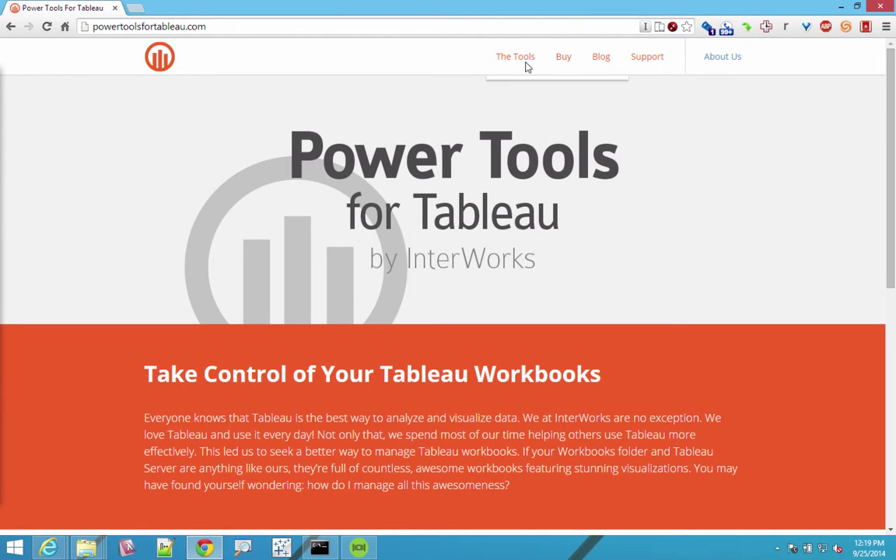
{"action": "mouse_move", "coordinate": [526, 65]}
{"action": "left_click", "coordinate": [527, 143]}
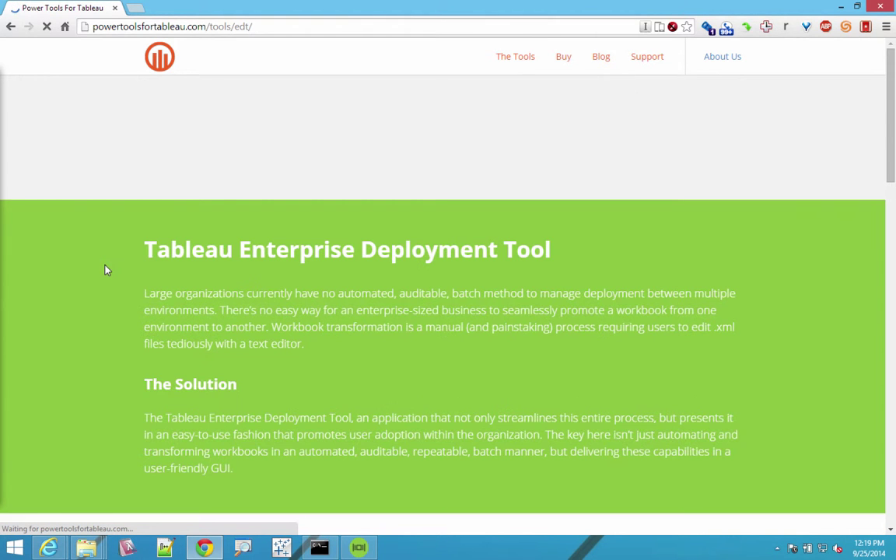